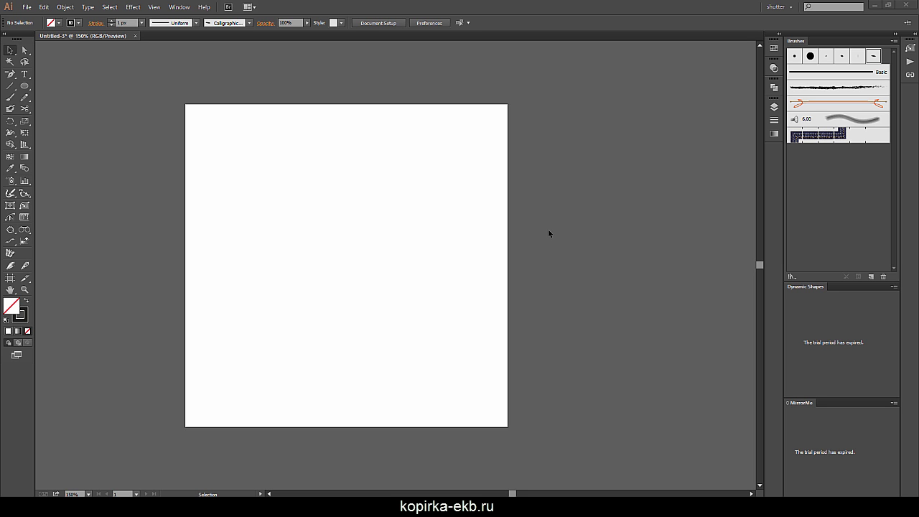
# Step: Show the Window menu's panel list, with Brushes checked as visible
pyautogui.click(181, 7)
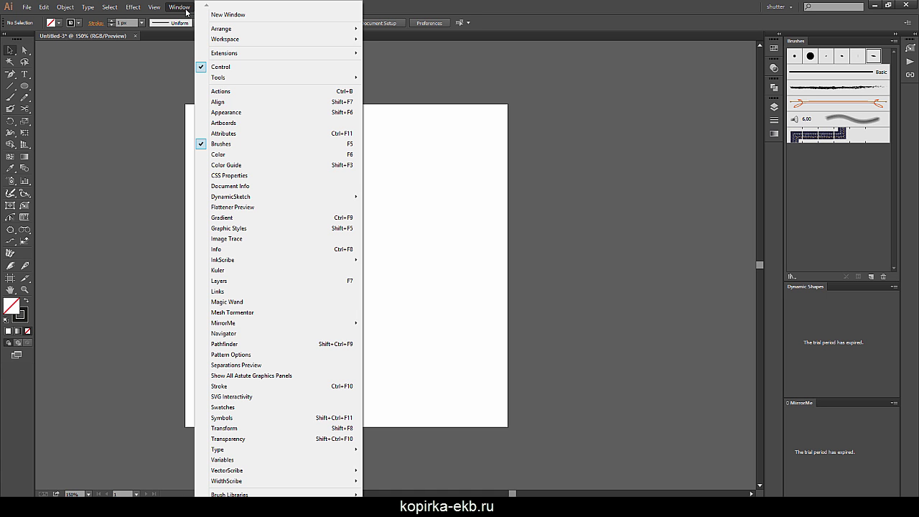
pyautogui.click(177, 9)
# Step: Float the Brushes panel over the canvas and browse through its brushes
pyautogui.click(864, 192)
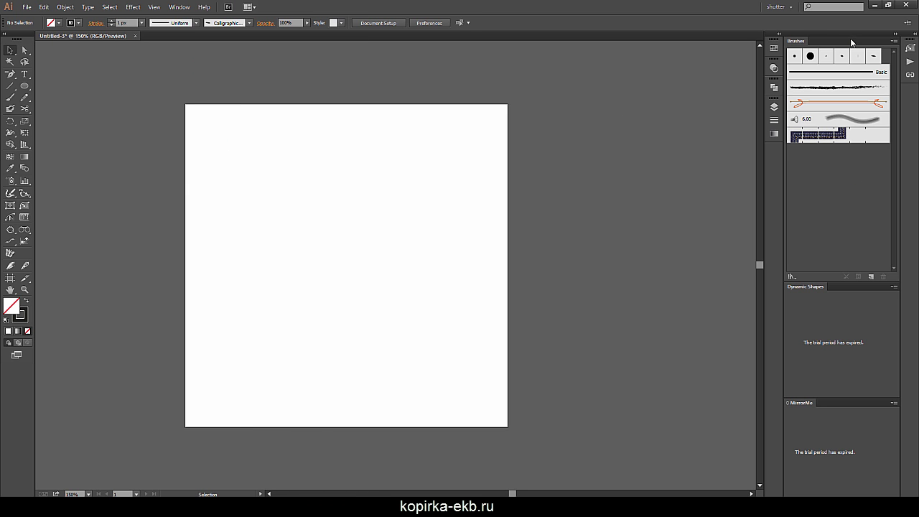
pyautogui.moveTo(851, 43); pyautogui.dragTo(682, 65)
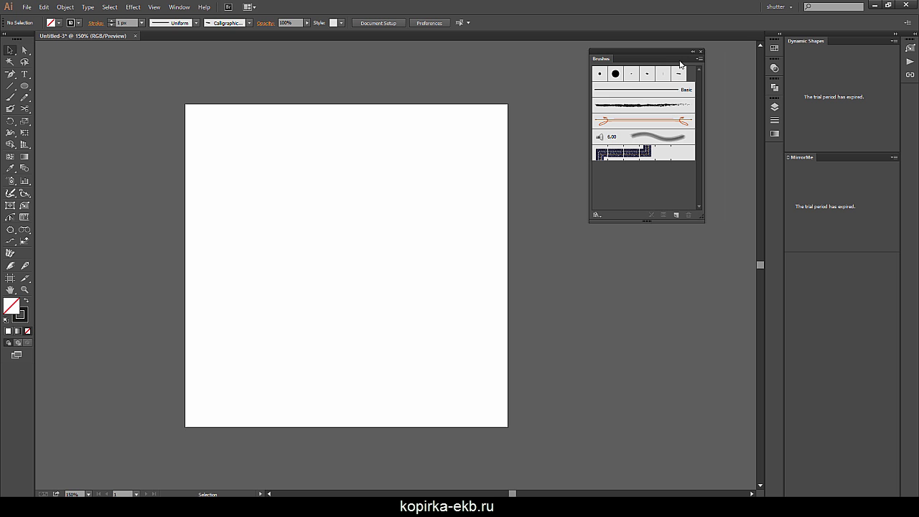
pyautogui.click(601, 74)
pyautogui.click(632, 74)
pyautogui.click(621, 95)
pyautogui.click(624, 111)
pyautogui.click(635, 141)
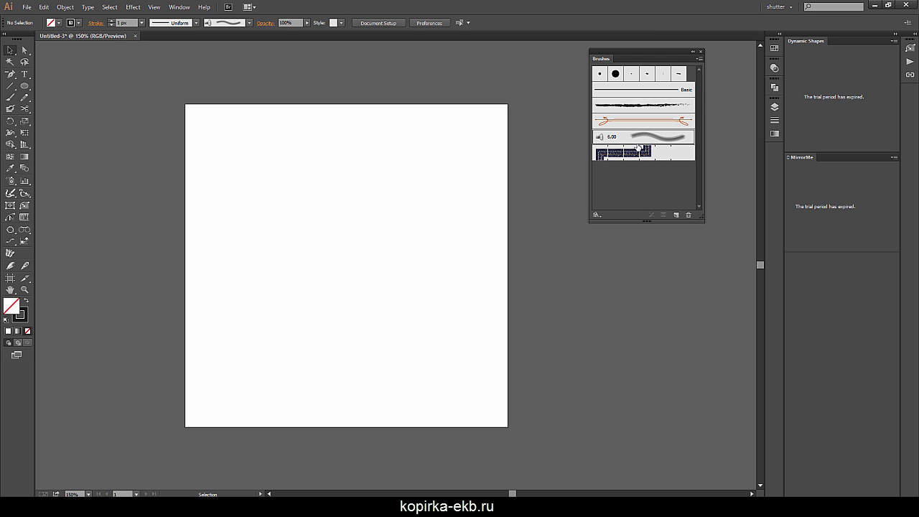
# Step: Start a new brush of type Calligraphic Brush
pyautogui.click(676, 215)
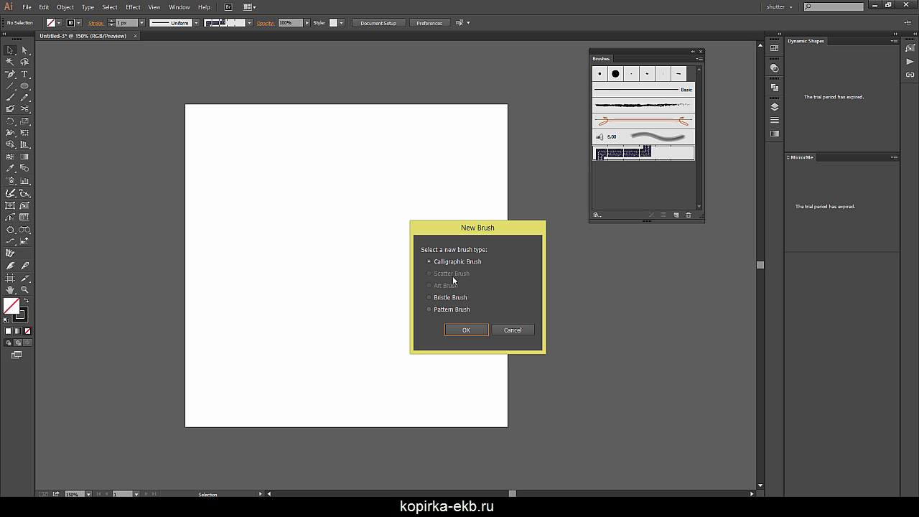
pyautogui.click(429, 262)
pyautogui.click(467, 330)
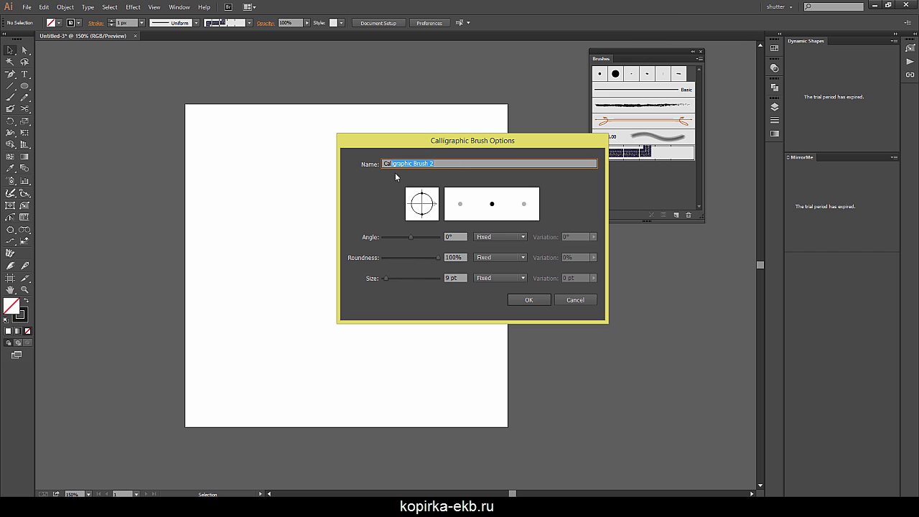
# Step: Set the new brush's name to 111, with -9° angle, 47% roundness and 85 pt size
pyautogui.moveTo(439, 163); pyautogui.dragTo(382, 89)
pyautogui.write('111')
pyautogui.moveTo(411, 238)
pyautogui.mouseDown()
pyautogui.moveTo(398, 240)
pyautogui.moveTo(424, 238)
pyautogui.mouseUp()
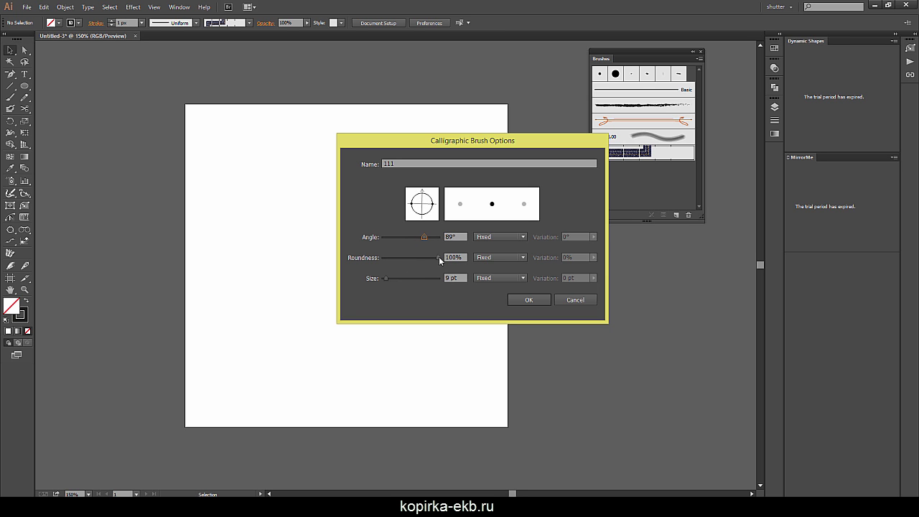
pyautogui.moveTo(438, 258); pyautogui.dragTo(415, 260)
pyautogui.moveTo(430, 208); pyautogui.dragTo(431, 207)
pyautogui.moveTo(387, 278); pyautogui.dragTo(397, 280)
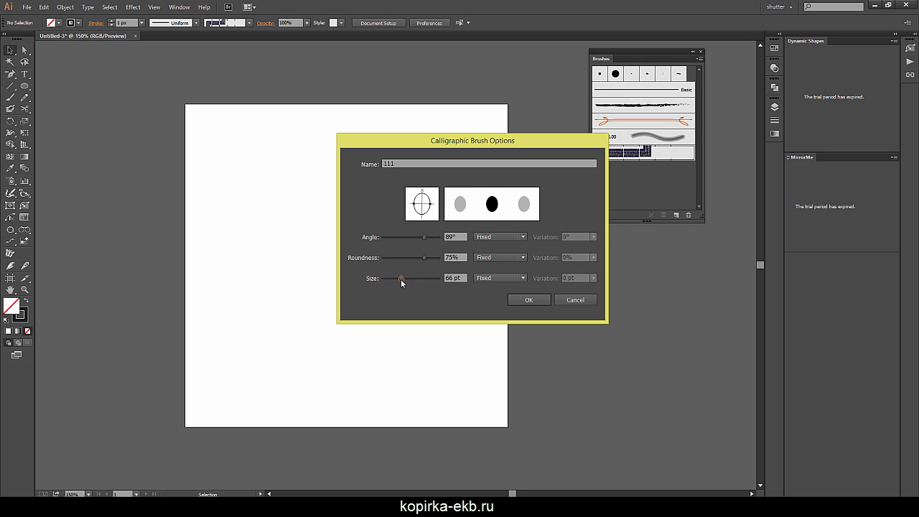
pyautogui.moveTo(425, 237); pyautogui.dragTo(410, 237)
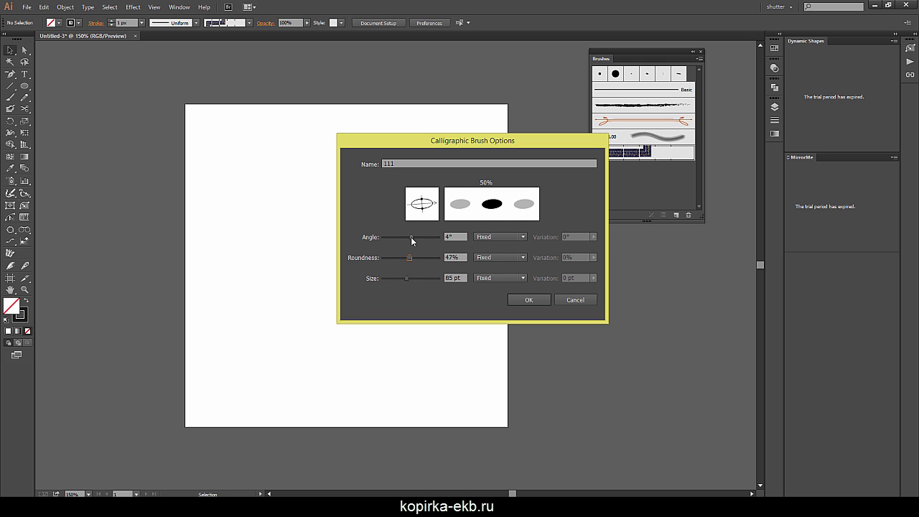
# Step: Raise brush 111's angle to 77° and change its variation from Fixed to Random
pyautogui.click(523, 238)
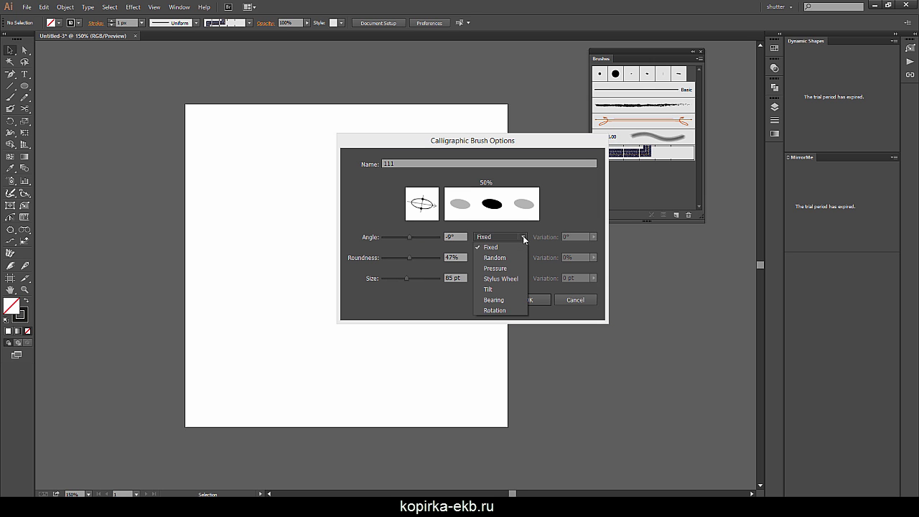
pyautogui.click(526, 239)
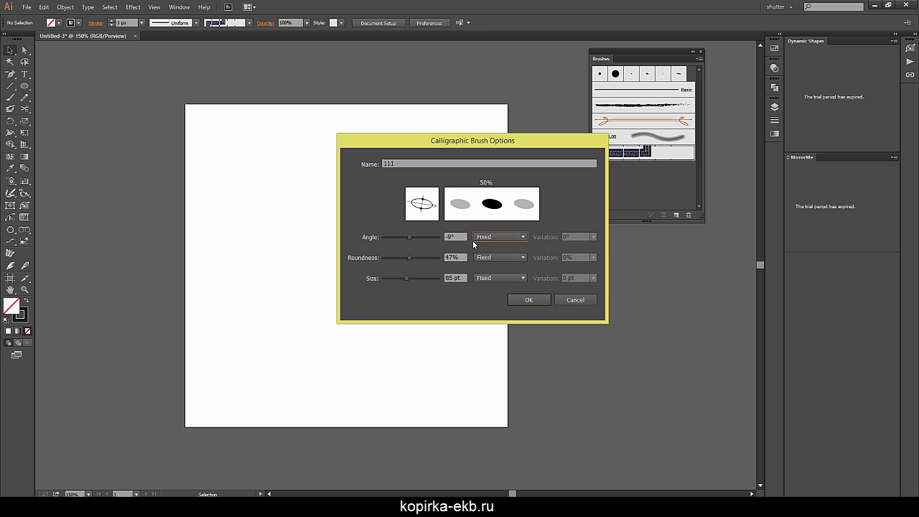
pyautogui.click(504, 239)
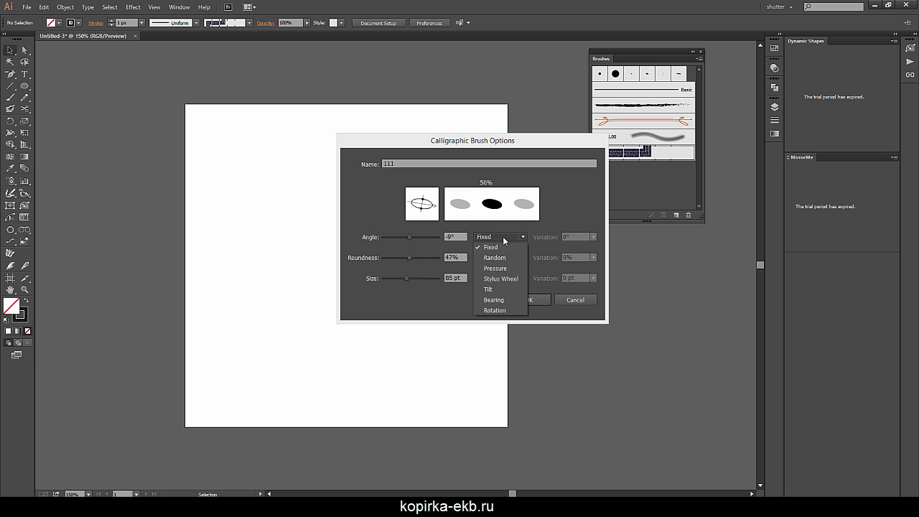
pyautogui.click(419, 243)
pyautogui.moveTo(412, 238); pyautogui.dragTo(426, 238)
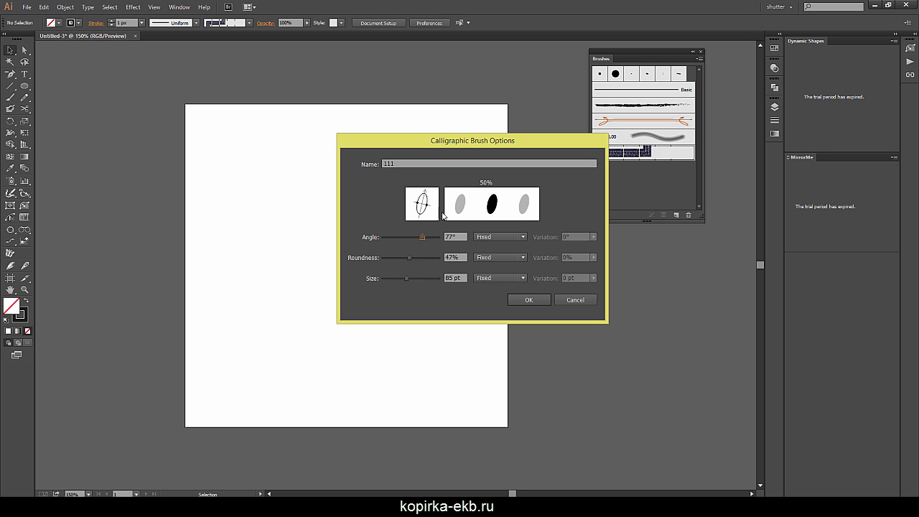
pyautogui.click(523, 237)
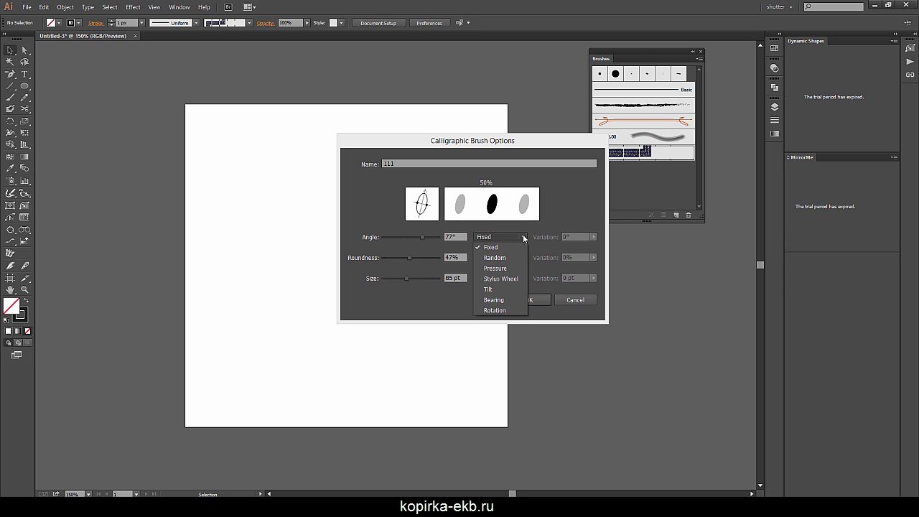
pyautogui.click(519, 259)
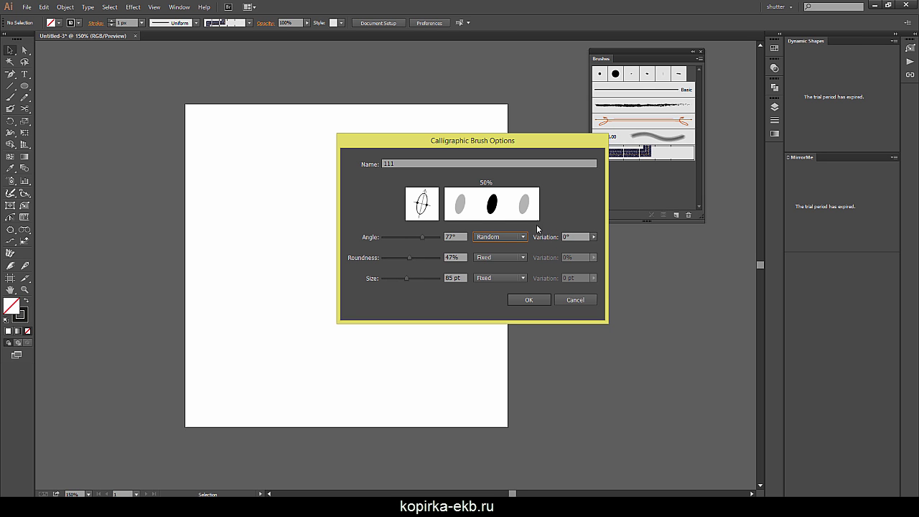
# Step: Set the brush angle to 0° with a 97° random angle variation
pyautogui.moveTo(423, 237); pyautogui.dragTo(410, 240)
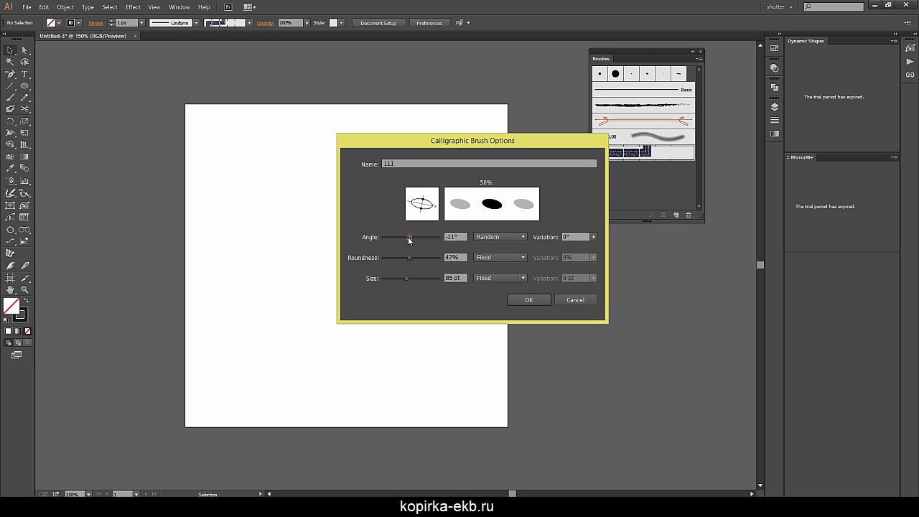
pyautogui.write('0')
pyautogui.click(585, 239)
pyautogui.moveTo(595, 239); pyautogui.dragTo(580, 256)
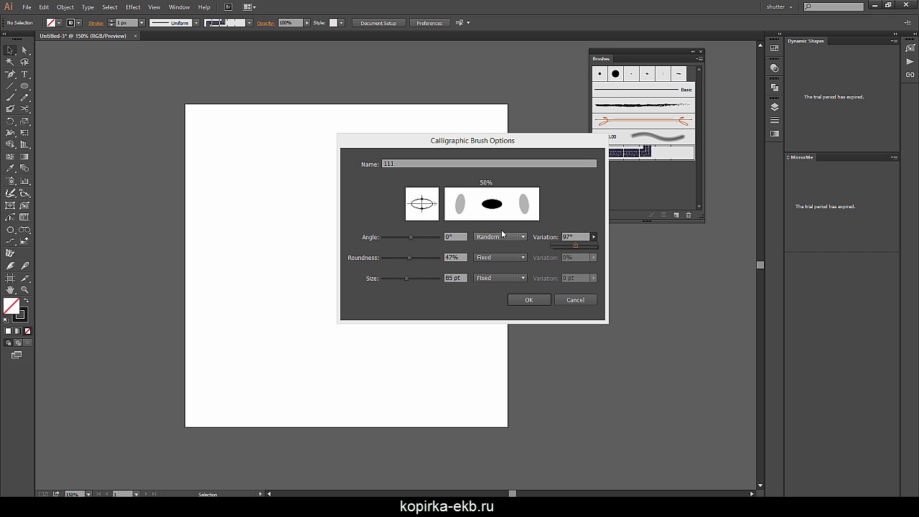
pyautogui.click(458, 236)
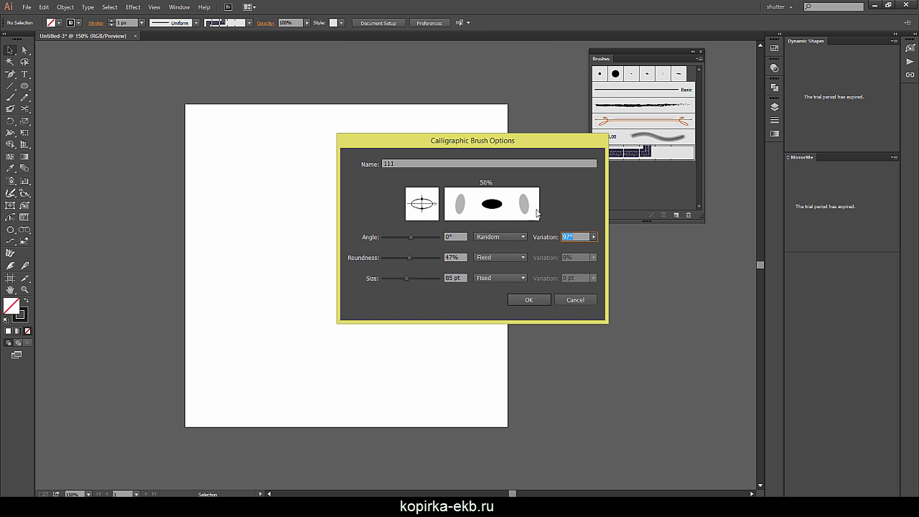
pyautogui.click(500, 237)
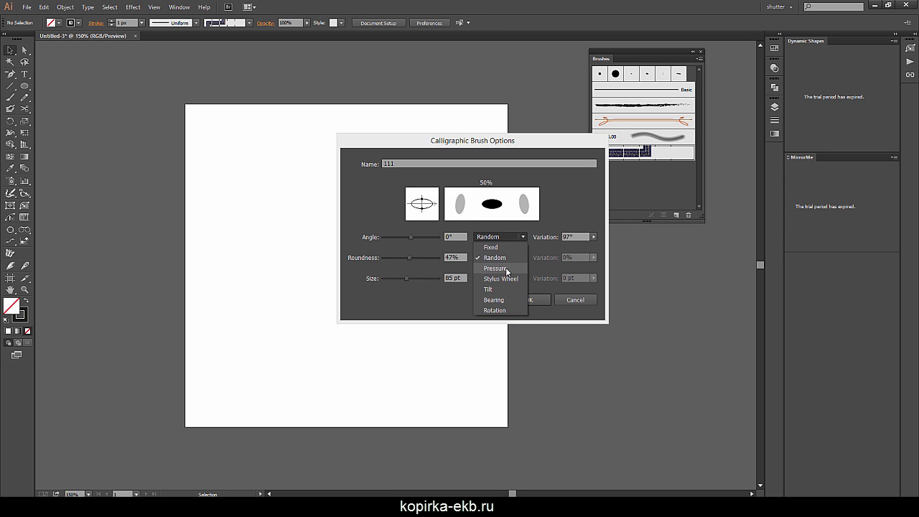
# Step: Switch the angle variation to Pressure, then to Stylus Wheel
pyautogui.click(506, 269)
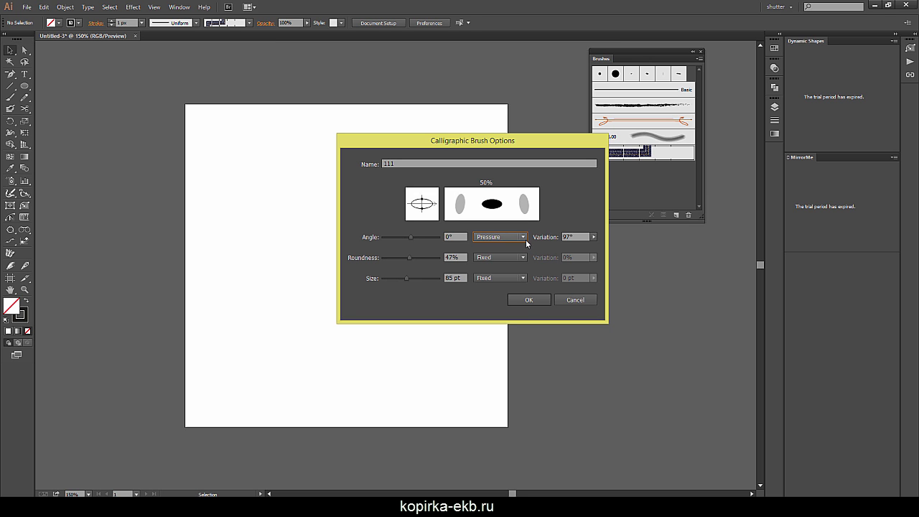
pyautogui.click(525, 237)
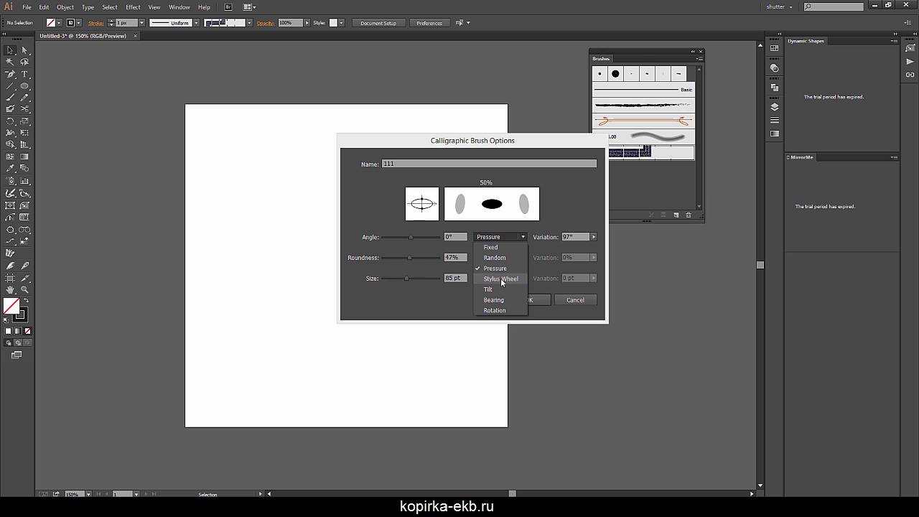
pyautogui.click(502, 280)
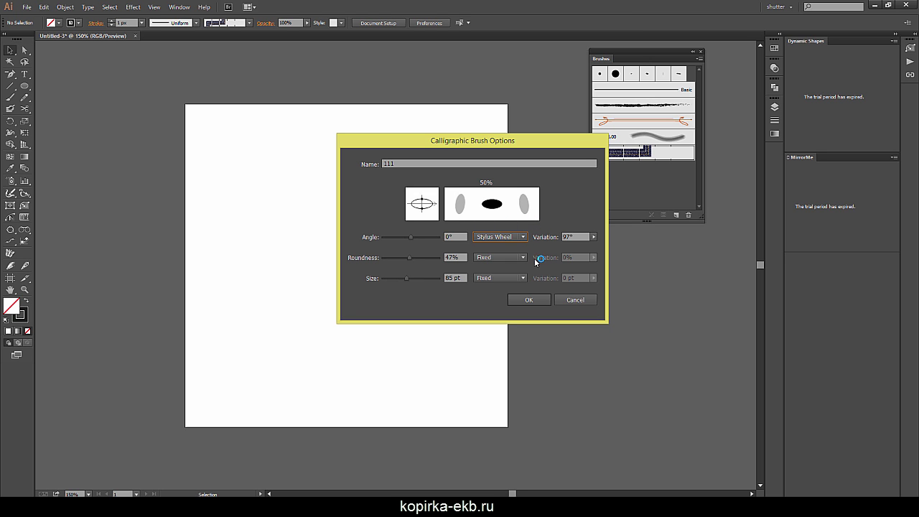
# Step: Change the angle variation from Pressure back to Fixed
pyautogui.click(523, 237)
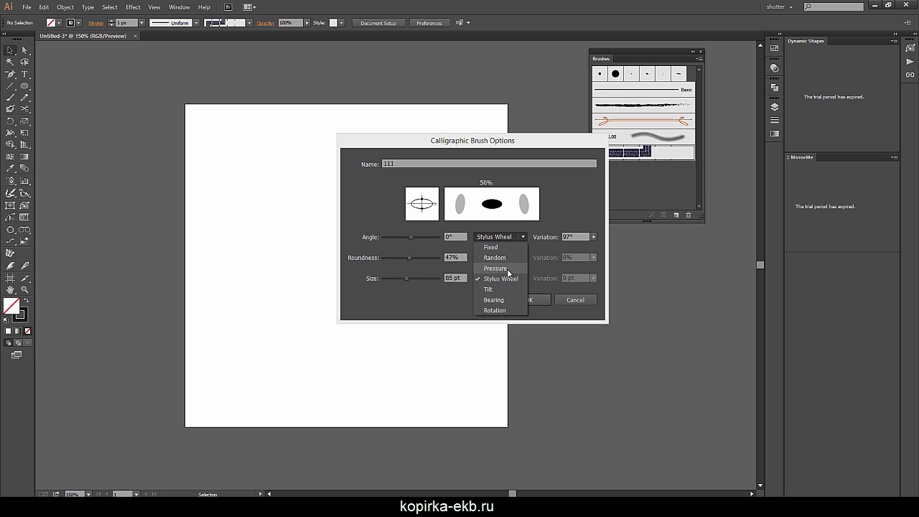
pyautogui.click(508, 270)
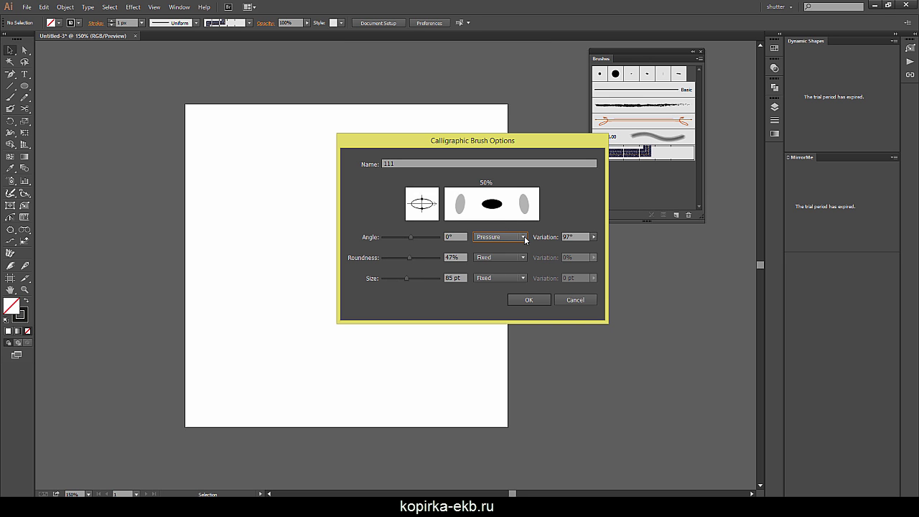
pyautogui.click(525, 240)
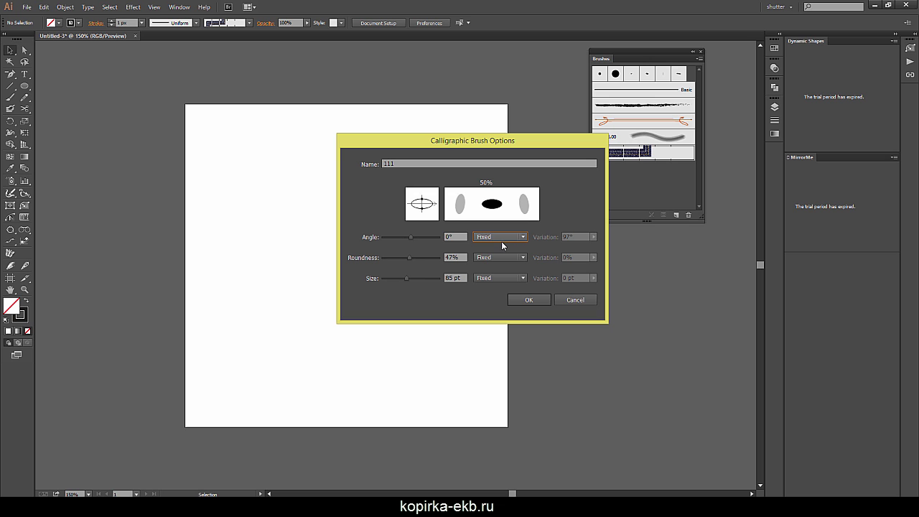
# Step: Open the Roundness variation dropdown, still Fixed at 47%
pyautogui.click(524, 258)
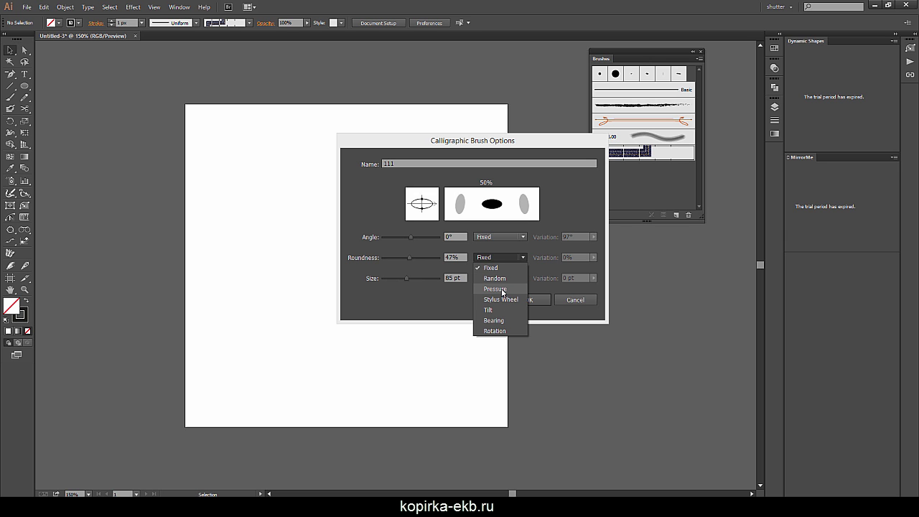
# Step: Keep roundness Fixed and set an 8 pt brush size varying with Pressure
pyautogui.click(506, 248)
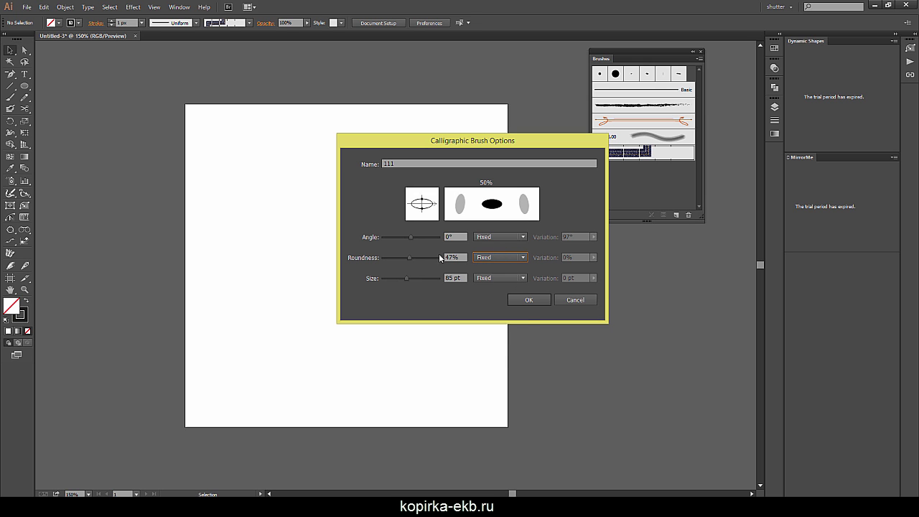
pyautogui.click(522, 279)
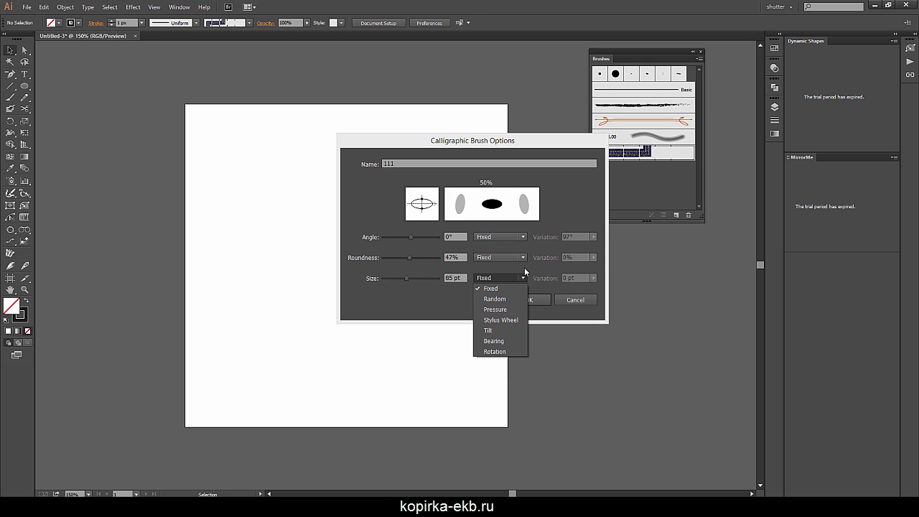
pyautogui.click(510, 309)
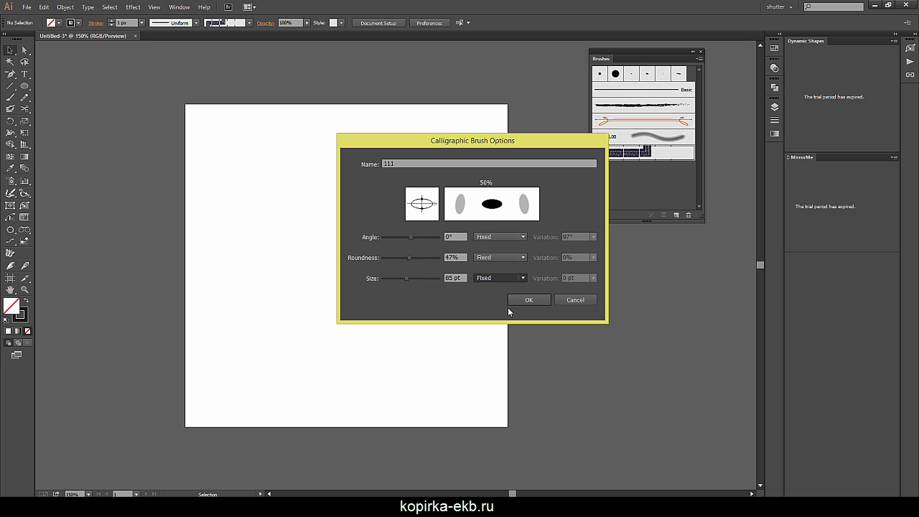
pyautogui.click(465, 278)
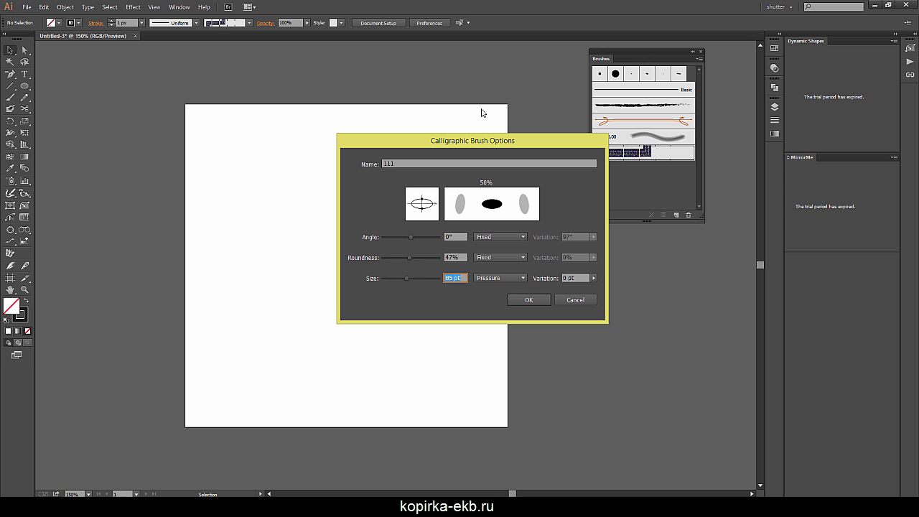
pyautogui.write('8')
pyautogui.click(499, 278)
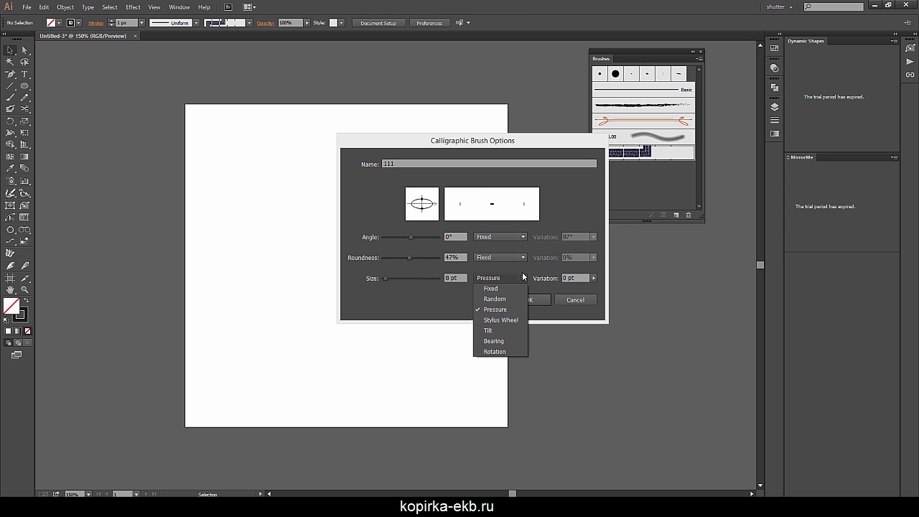
pyautogui.click(496, 279)
# Step: Set the size variation to 8 pt, after briefly trying 3 pt
pyautogui.click(453, 278)
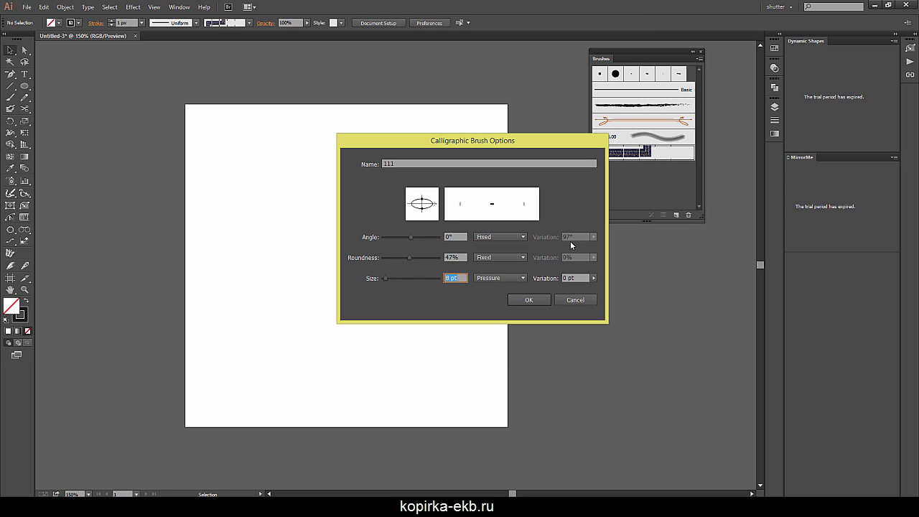
pyautogui.click(579, 278)
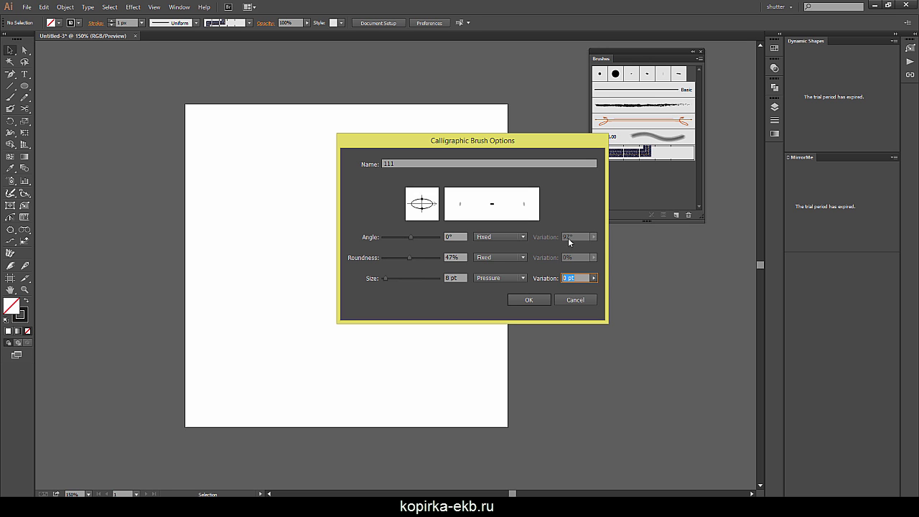
pyautogui.write('8')
pyautogui.press('Tab')
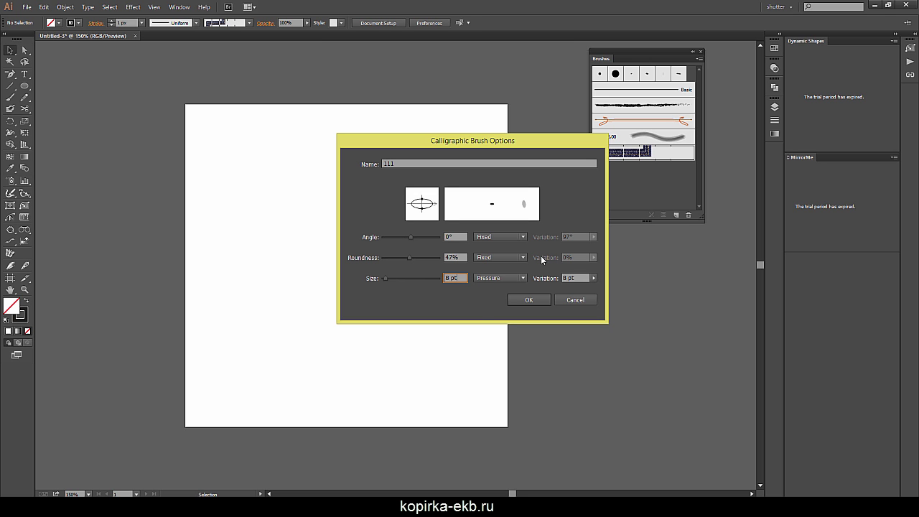
pyautogui.click(579, 278)
pyautogui.write('3')
pyautogui.click(463, 275)
pyautogui.click(583, 279)
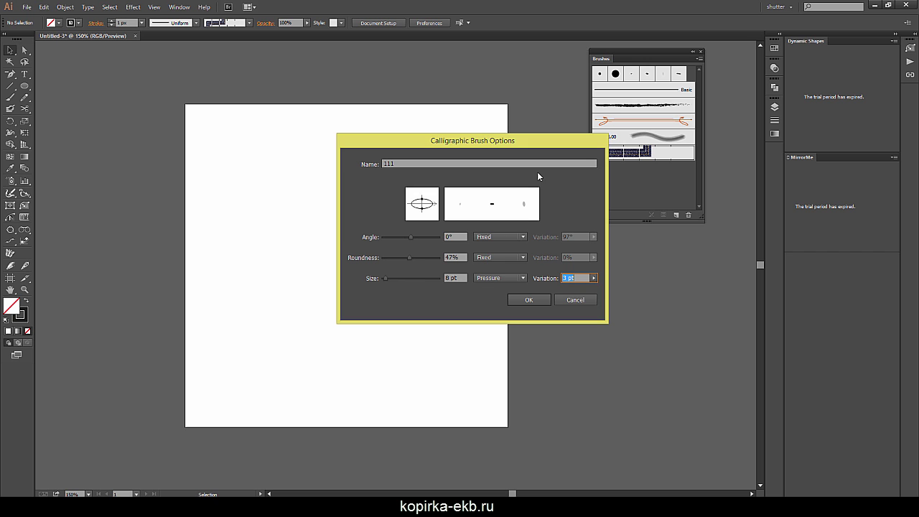
pyautogui.write('8')
# Step: Save brush 111 to the Brushes panel and dismiss the canvas context menu
pyautogui.click(522, 301)
pyautogui.rightClick(522, 302)
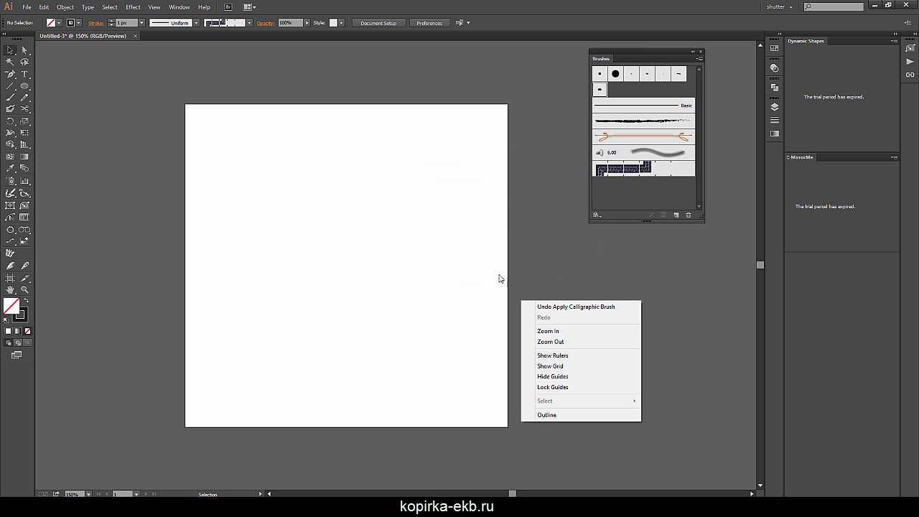
pyautogui.click(443, 212)
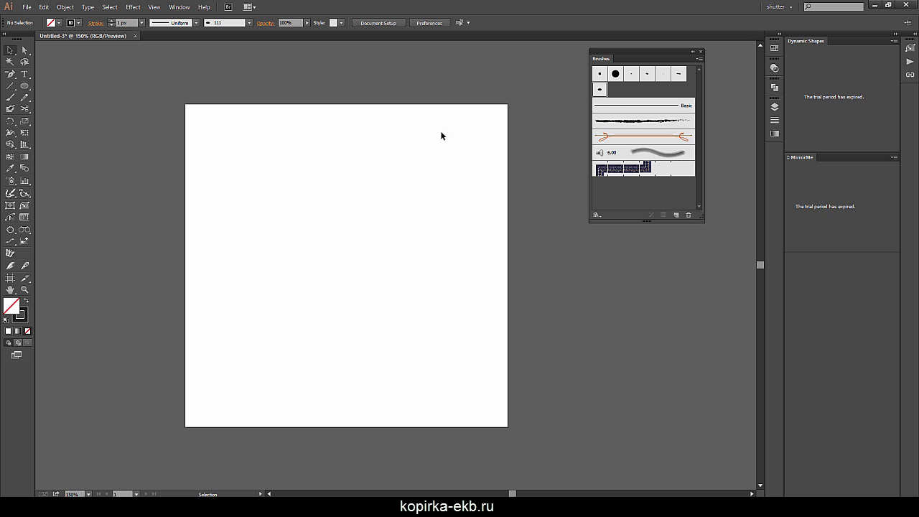
# Step: Paint thin and thick pressure test strokes with brush 111 and select them all
pyautogui.press('b')
pyautogui.moveTo(247, 298); pyautogui.dragTo(254, 205)
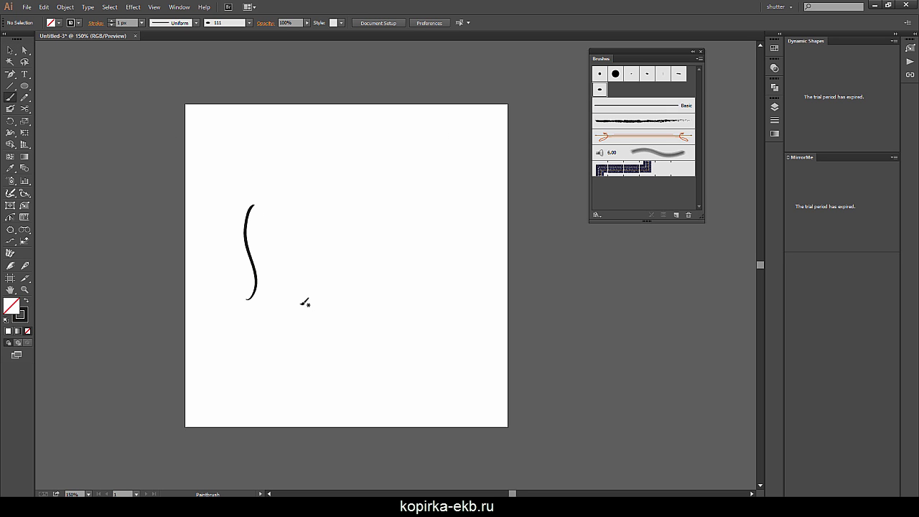
pyautogui.moveTo(301, 297); pyautogui.dragTo(308, 290)
pyautogui.moveTo(298, 248); pyautogui.dragTo(298, 245)
pyautogui.moveTo(283, 282); pyautogui.dragTo(298, 194)
pyautogui.moveTo(301, 277); pyautogui.dragTo(308, 198)
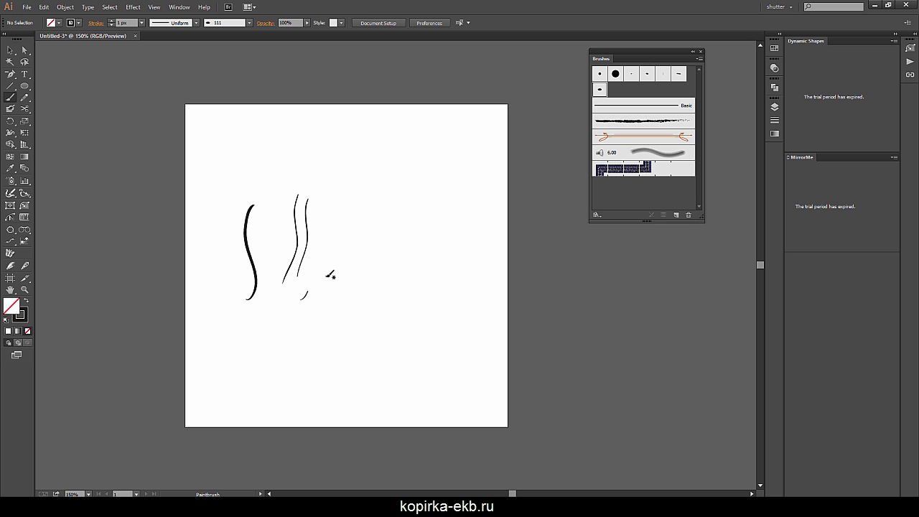
pyautogui.moveTo(341, 301); pyautogui.dragTo(368, 130)
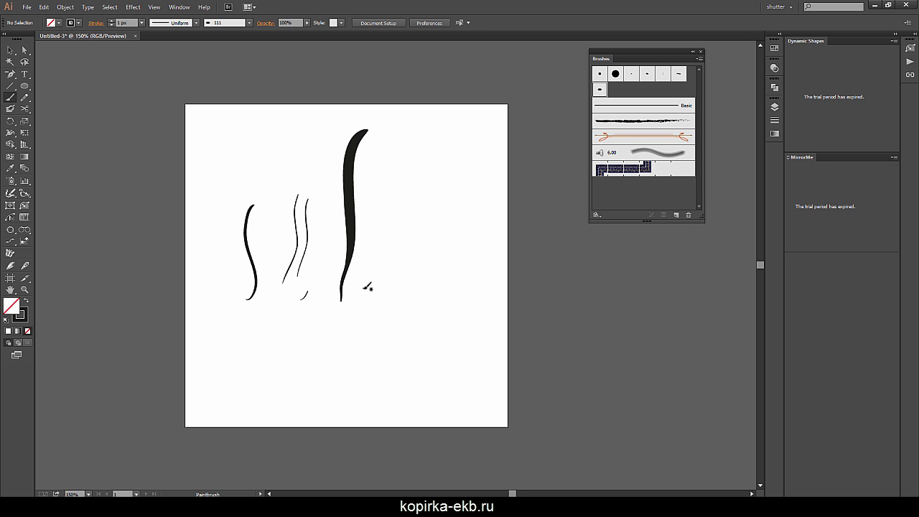
pyautogui.moveTo(368, 272); pyautogui.dragTo(389, 129)
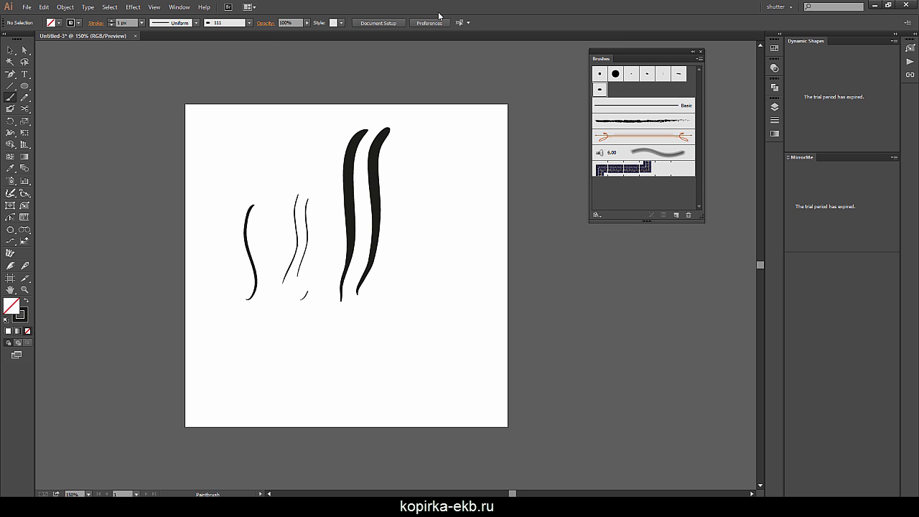
pyautogui.hotkey('ctrl', 'a')
# Step: Delete the test strokes and a trial stroke to leave the artboard empty
pyautogui.press('Delete')
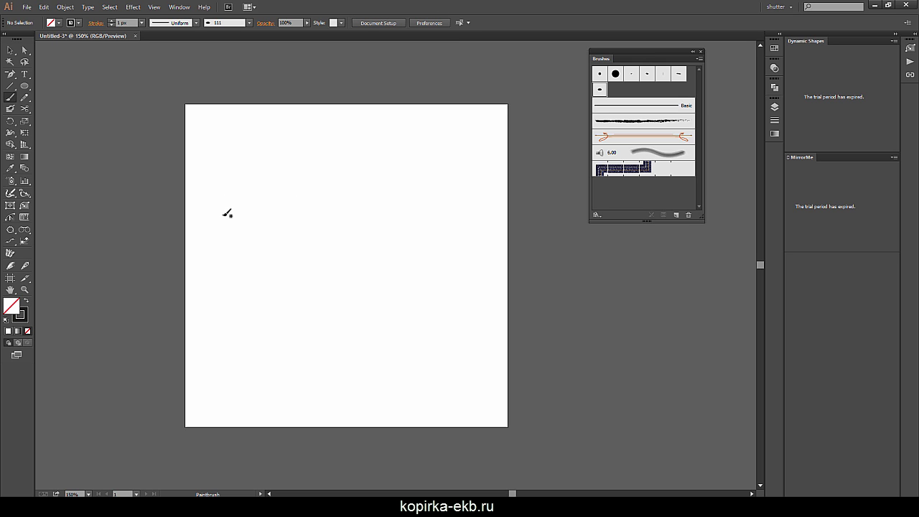
pyautogui.moveTo(205, 197)
pyautogui.mouseDown()
pyautogui.moveTo(214, 200)
pyautogui.moveTo(224, 162)
pyautogui.moveTo(209, 198)
pyautogui.moveTo(251, 148)
pyautogui.moveTo(270, 193)
pyautogui.mouseUp()
pyautogui.press('v')
pyautogui.hotkey('ctrl', 'a')
pyautogui.press('Delete')
pyautogui.press('b')
# Step: Hand-letter 'С днем рождения!' across the top with brush 111, ending with the exclamation mark
pyautogui.moveTo(229, 128); pyautogui.dragTo(231, 171)
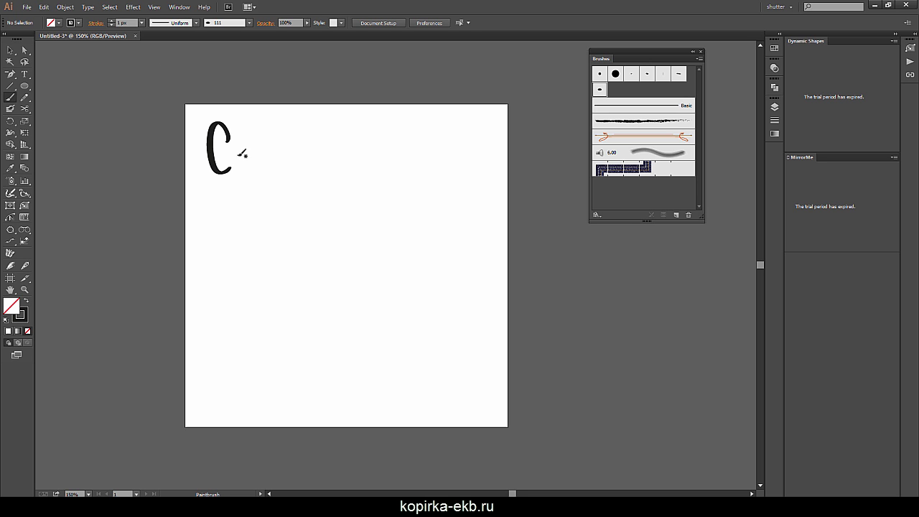
pyautogui.moveTo(245, 141)
pyautogui.mouseDown()
pyautogui.moveTo(285, 156)
pyautogui.moveTo(299, 172)
pyautogui.moveTo(316, 158)
pyautogui.moveTo(344, 190)
pyautogui.mouseUp()
pyautogui.moveTo(335, 157)
pyautogui.mouseDown()
pyautogui.moveTo(339, 171)
pyautogui.moveTo(358, 161)
pyautogui.moveTo(375, 172)
pyautogui.moveTo(391, 153)
pyautogui.moveTo(381, 169)
pyautogui.mouseUp()
pyautogui.moveTo(409, 137)
pyautogui.mouseDown()
pyautogui.moveTo(395, 175)
pyautogui.moveTo(474, 168)
pyautogui.moveTo(464, 166)
pyautogui.mouseUp()
pyautogui.moveTo(486, 116); pyautogui.dragTo(490, 148)
pyautogui.click(491, 167)
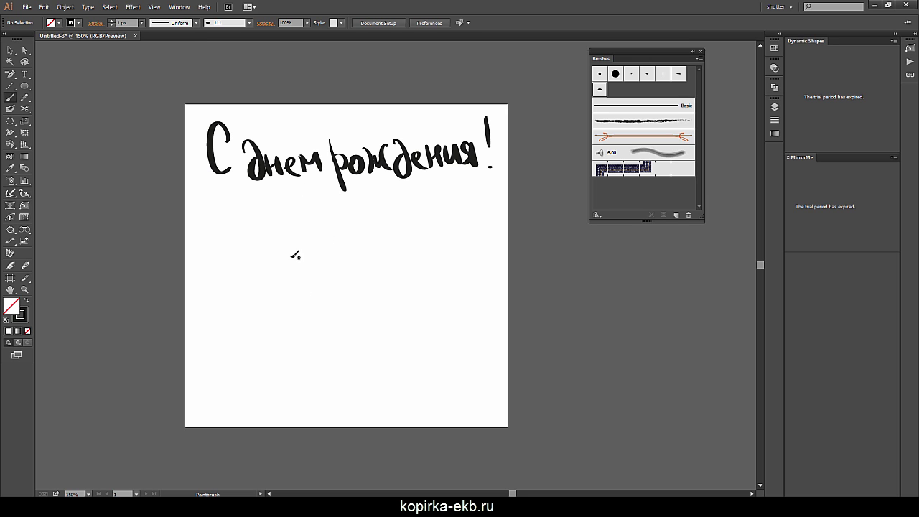
# Step: Draw the bunny's two big eyes with pupils and an outline around them
pyautogui.moveTo(282, 270)
pyautogui.mouseDown()
pyautogui.moveTo(300, 256)
pyautogui.moveTo(317, 271)
pyautogui.moveTo(273, 290)
pyautogui.mouseUp()
pyautogui.click(321, 275)
pyautogui.moveTo(336, 270); pyautogui.dragTo(342, 291)
pyautogui.moveTo(268, 266)
pyautogui.mouseDown()
pyautogui.moveTo(265, 202)
pyautogui.moveTo(344, 256)
pyautogui.moveTo(345, 271)
pyautogui.mouseUp()
# Step: Add the bunny's ears, head, buck teeth, body, arms and feet, plus a wavy squiggle beside it
pyautogui.moveTo(293, 291)
pyautogui.mouseDown()
pyautogui.moveTo(324, 301)
pyautogui.moveTo(274, 325)
pyautogui.mouseUp()
pyautogui.moveTo(349, 279)
pyautogui.mouseDown()
pyautogui.moveTo(337, 287)
pyautogui.moveTo(343, 334)
pyautogui.mouseUp()
pyautogui.moveTo(281, 327); pyautogui.dragTo(273, 370)
pyautogui.moveTo(335, 326); pyautogui.dragTo(340, 368)
pyautogui.moveTo(275, 372)
pyautogui.mouseDown()
pyautogui.moveTo(274, 411)
pyautogui.moveTo(323, 383)
pyautogui.moveTo(349, 413)
pyautogui.mouseUp()
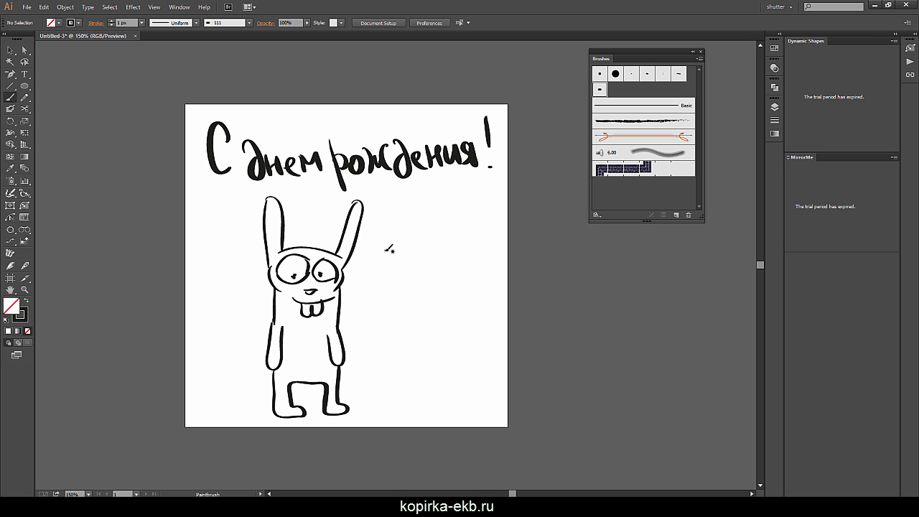
pyautogui.moveTo(387, 248); pyautogui.dragTo(453, 262)
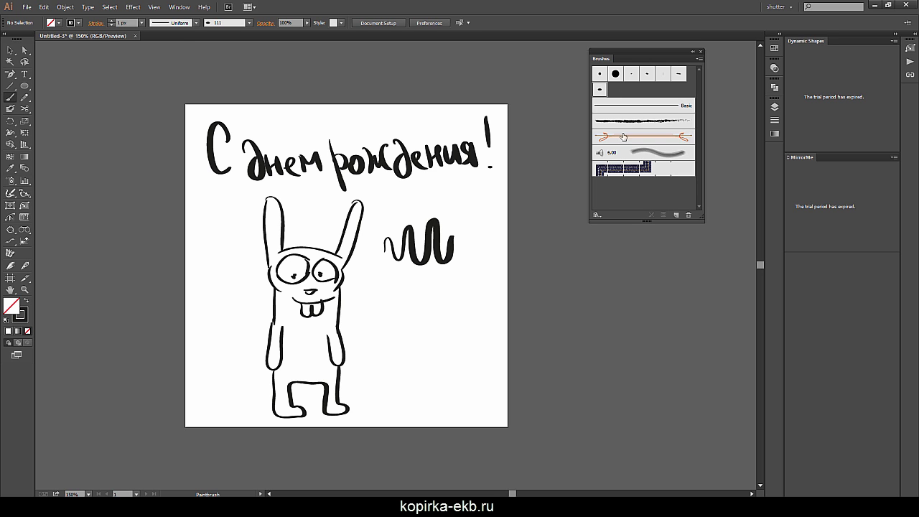
# Step: Delete the charcoal and other default brushes, keeping only Basic, and make brush 111 current
pyautogui.click(644, 123)
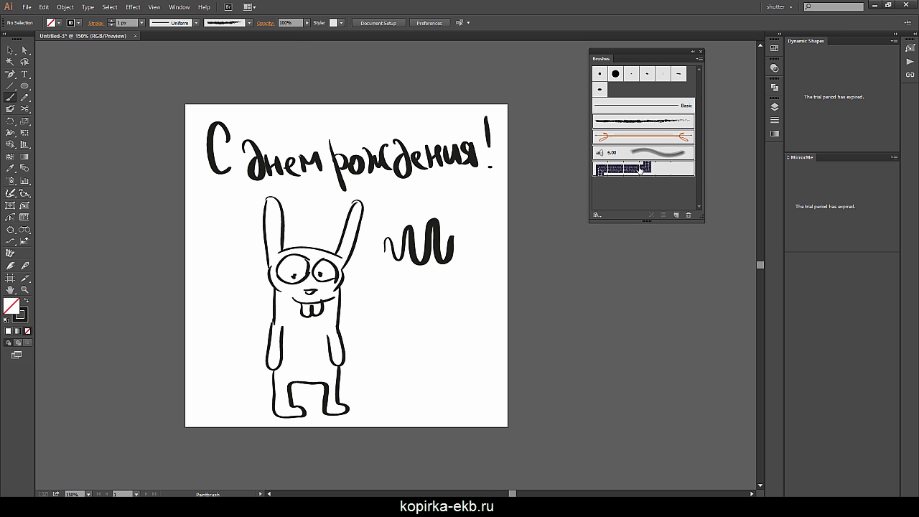
pyautogui.click(689, 214)
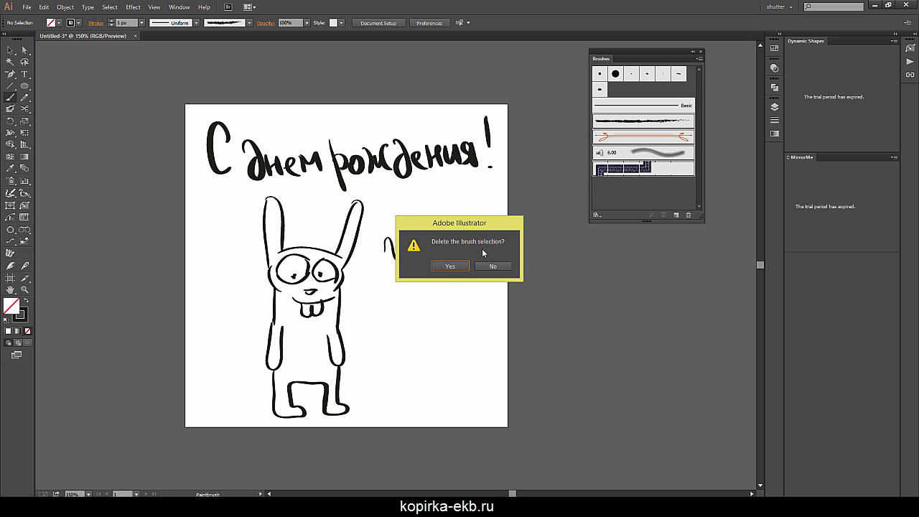
pyautogui.click(450, 267)
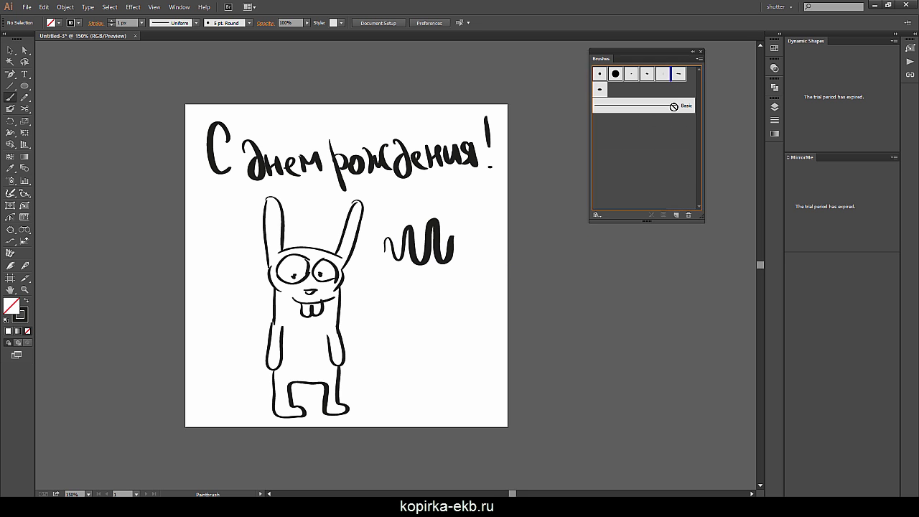
pyautogui.click(689, 214)
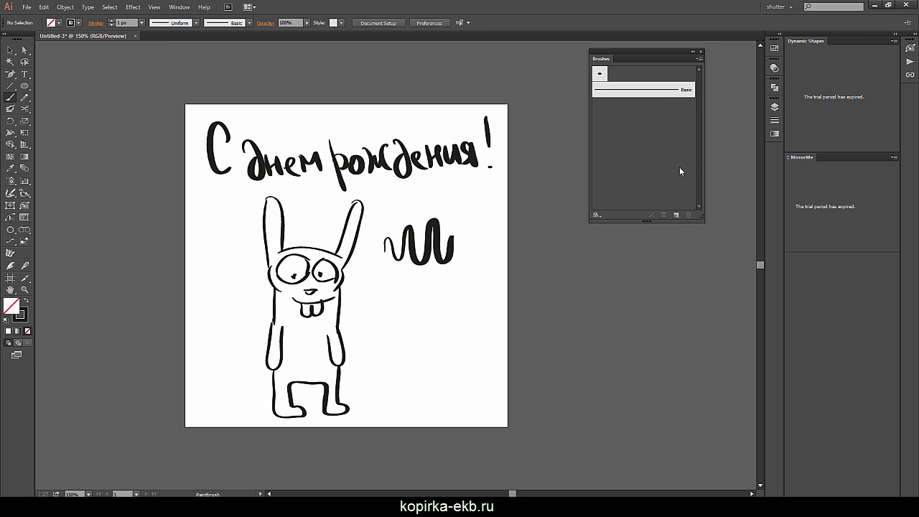
pyautogui.click(603, 73)
pyautogui.click(600, 215)
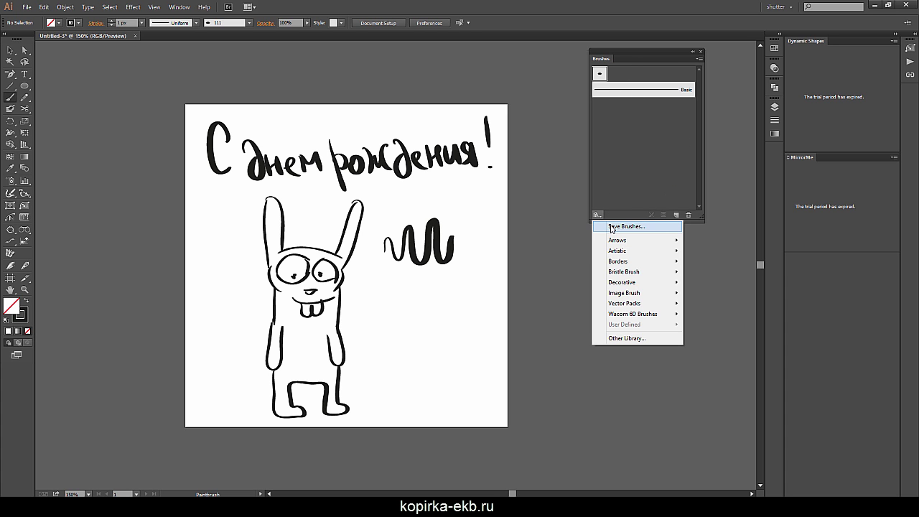
pyautogui.click(625, 226)
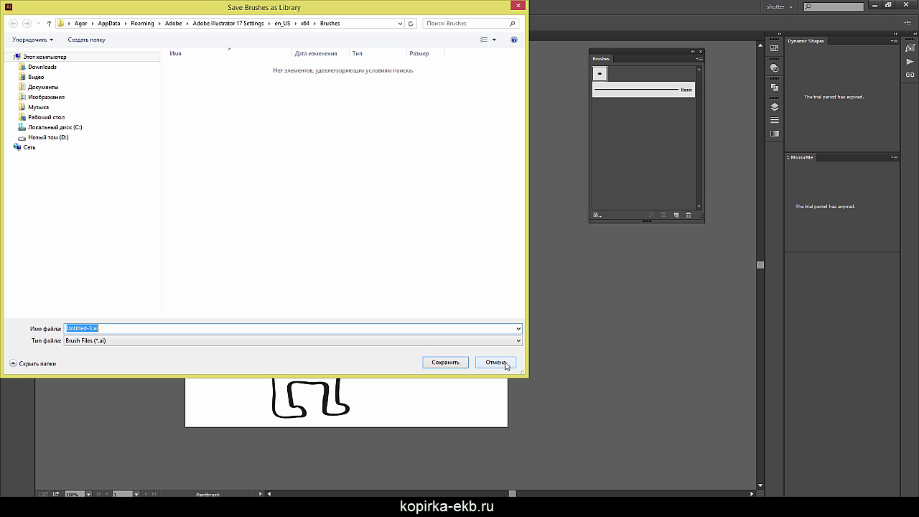
pyautogui.click(496, 362)
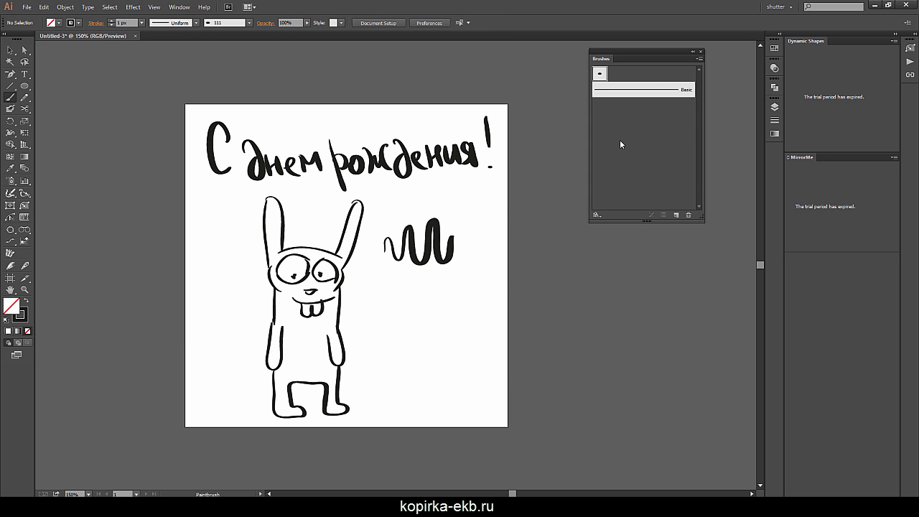